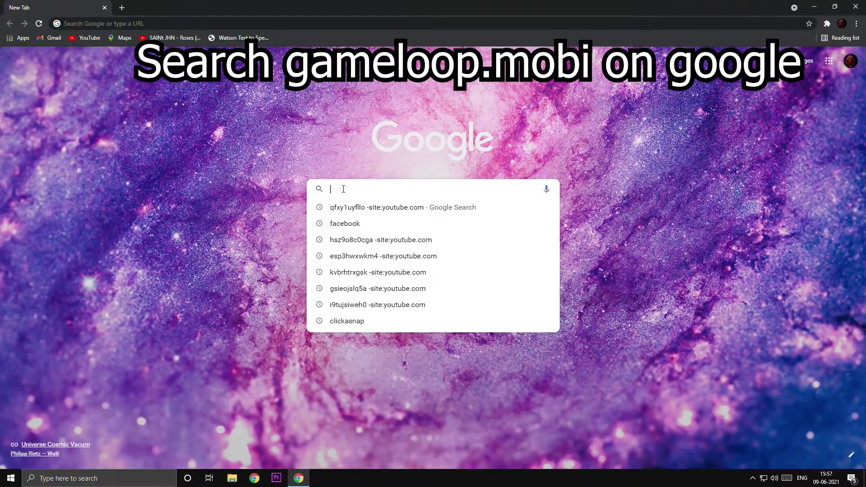
Download the China/Chinese 7.1 Gameloop installer (version-china-gameloop.mobi.exe) from gameloop.mobi.
{"action": "type", "text": "Gameloo"}
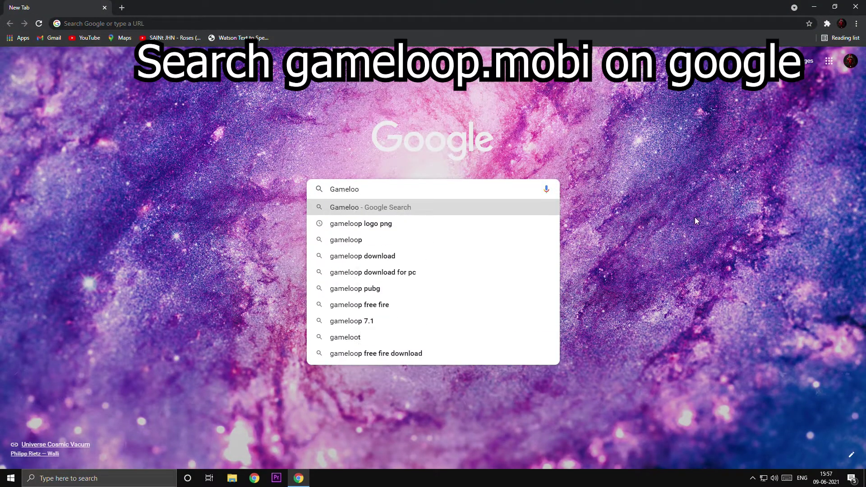
{"action": "type", "text": "p.mobi"}
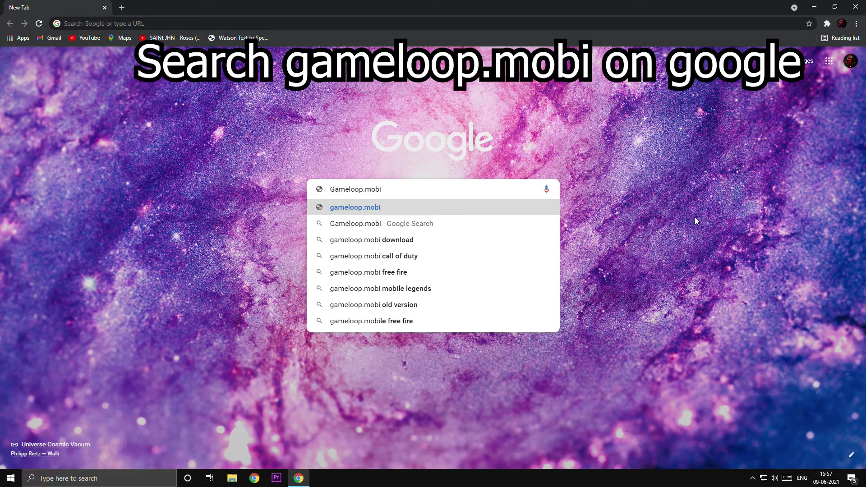
{"action": "key", "text": "Return"}
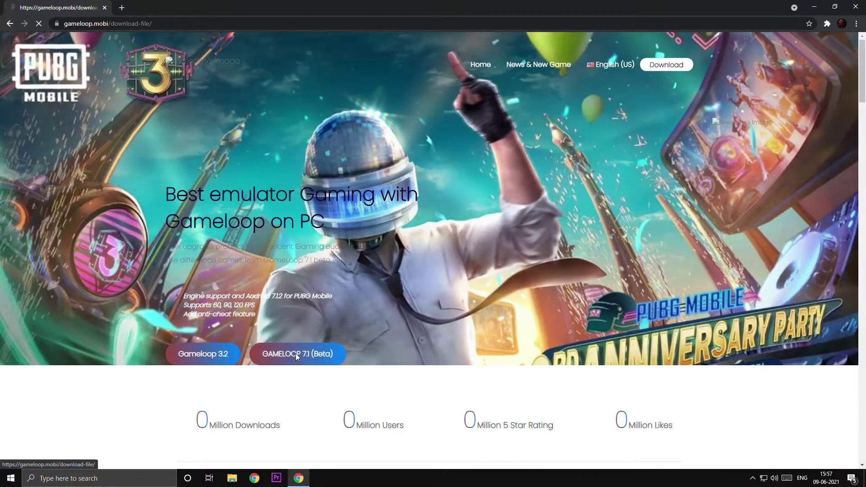
{"action": "left_click", "coordinate": [296, 353]}
{"action": "left_click", "coordinate": [413, 349]}
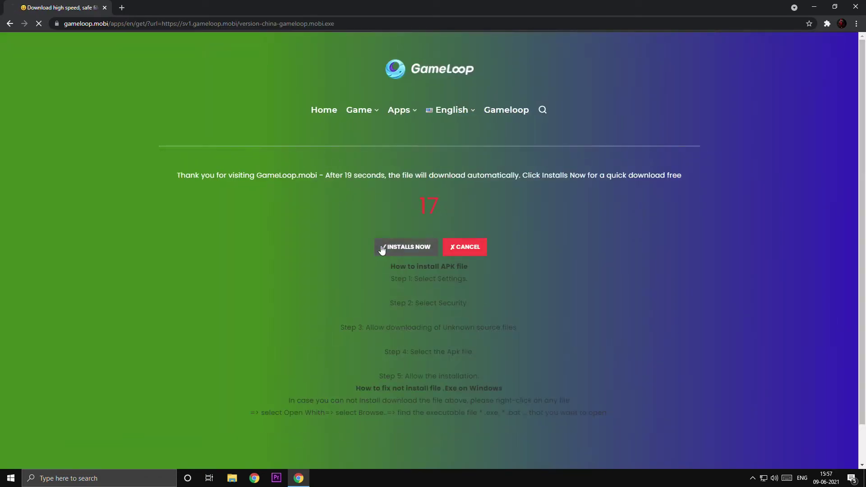
{"action": "left_click", "coordinate": [382, 249]}
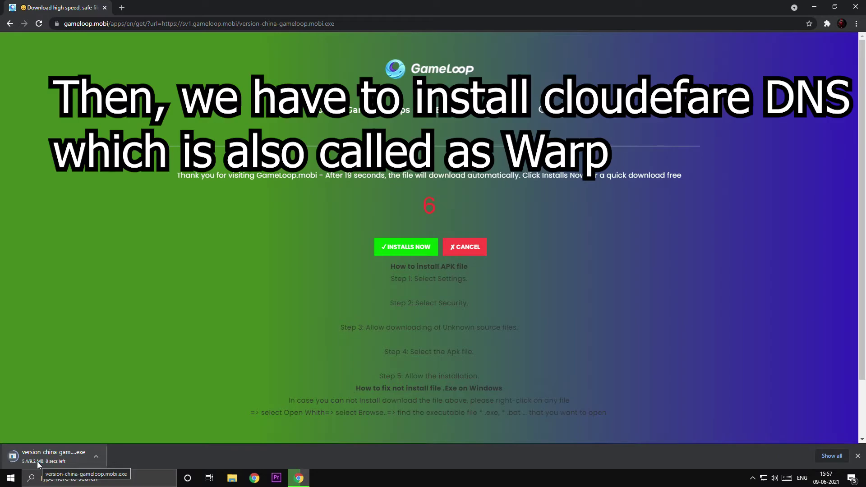
Search 'warp for pc' and download Cloudflare WARP for Windows from 1.1.1.1.
{"action": "key", "text": "ctrl+t"}
{"action": "type", "text": "insta"}
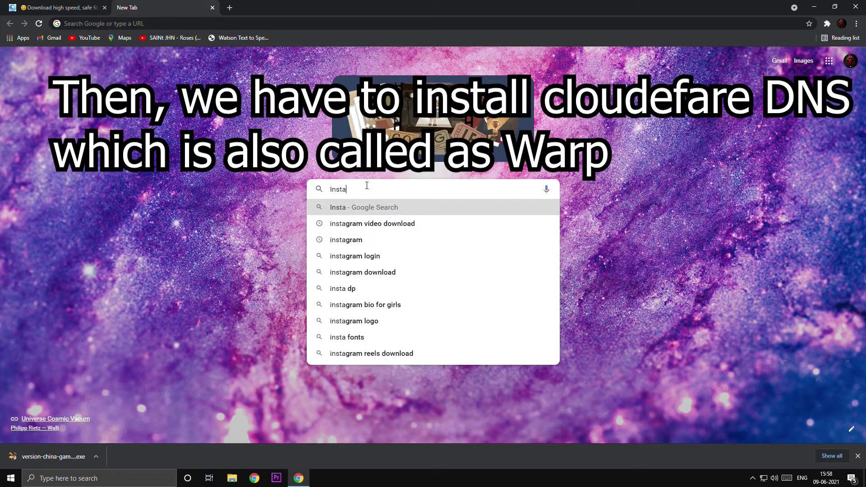
{"action": "key", "text": "Escape"}
{"action": "type", "text": "warp for pc"}
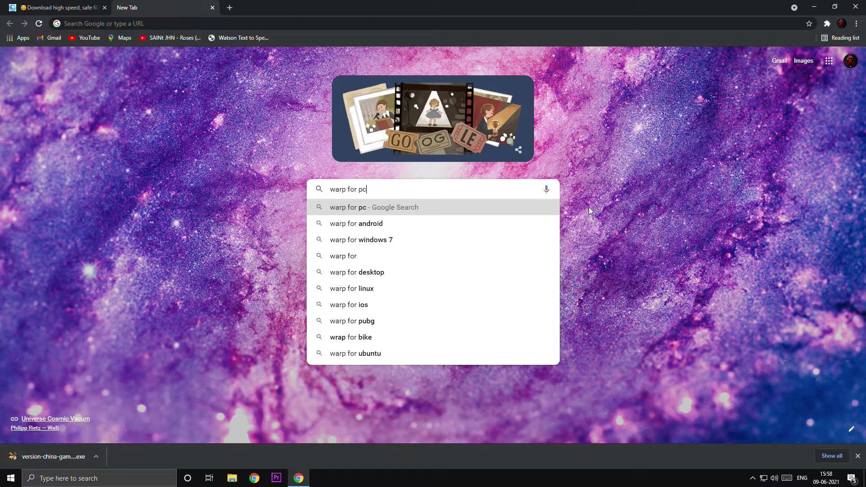
{"action": "key", "text": "Return"}
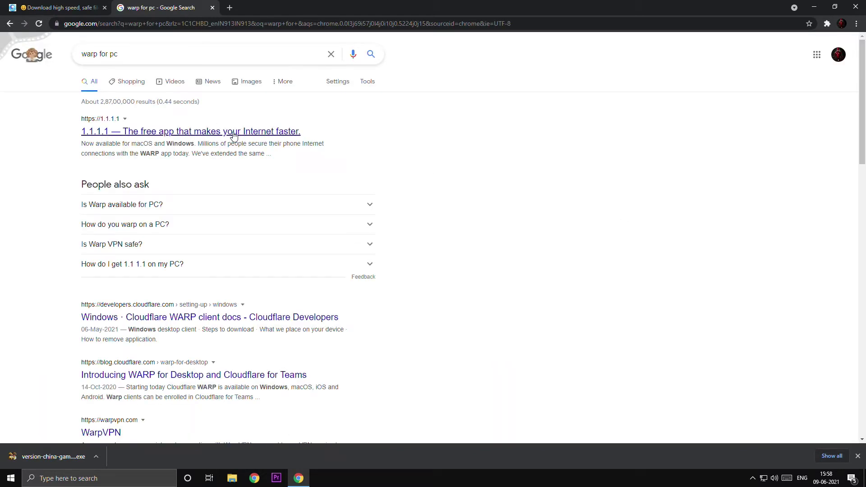
{"action": "left_click", "coordinate": [273, 132]}
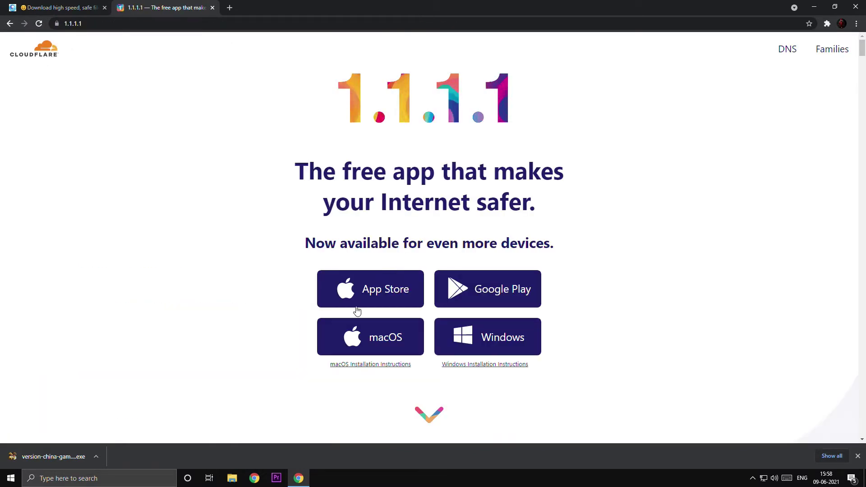
{"action": "left_click", "coordinate": [499, 338]}
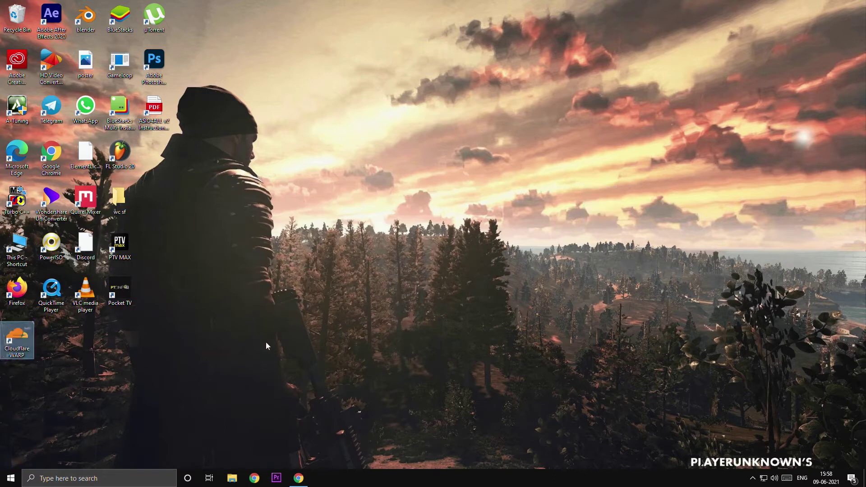
Connect Cloudflare WARP, then run the Chinese Gameloop installer.
{"action": "double_click", "coordinate": [26, 355]}
{"action": "left_click", "coordinate": [749, 338]}
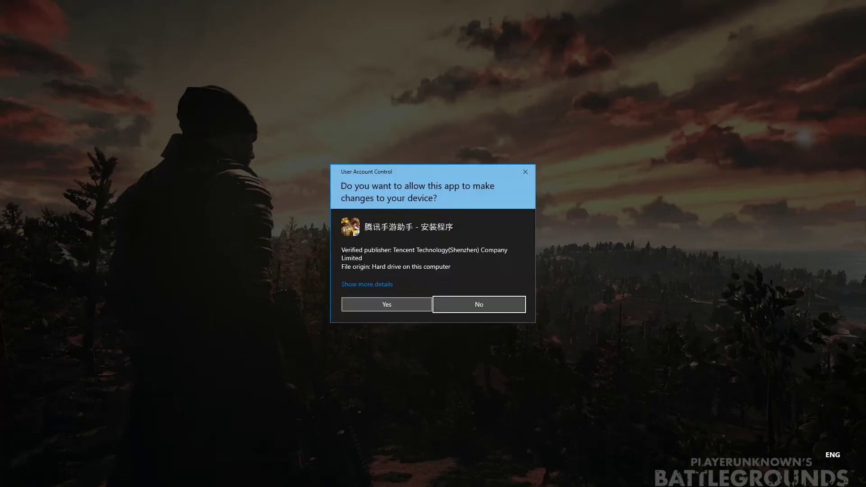
{"action": "left_click", "coordinate": [386, 304]}
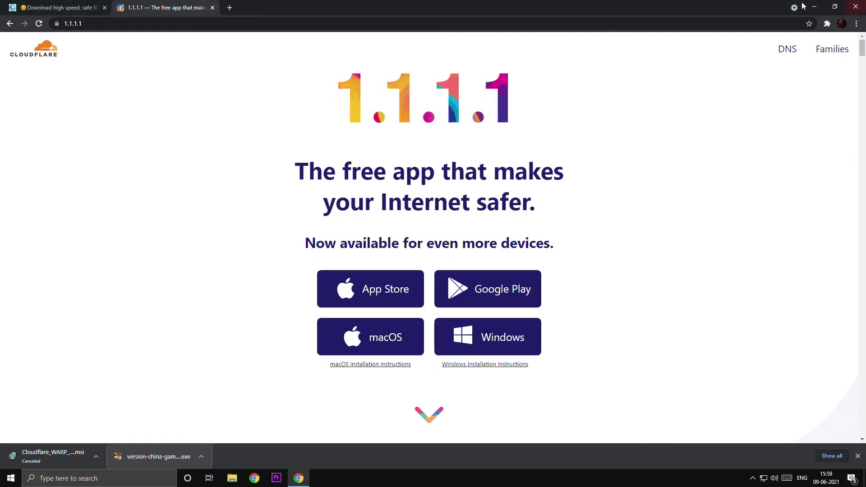
{"action": "left_click", "coordinate": [463, 281]}
{"action": "left_click", "coordinate": [514, 285]}
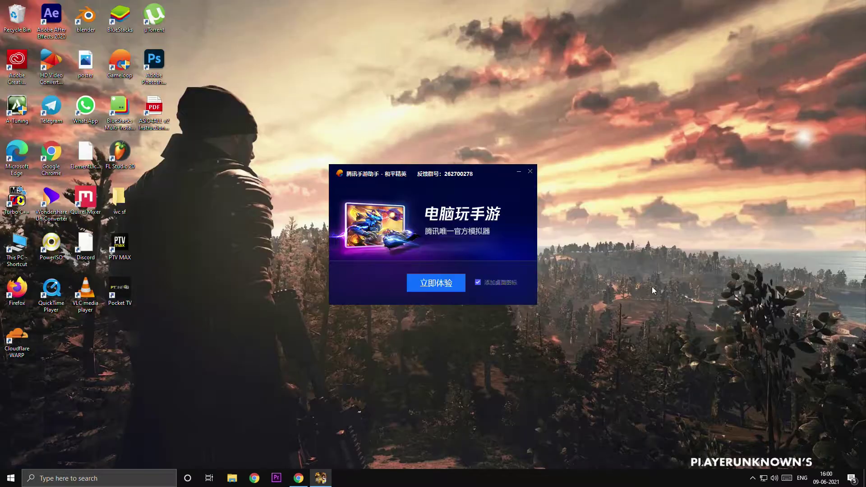
Launch the new emulator and close the download manager and update notice.
{"action": "left_click", "coordinate": [442, 284]}
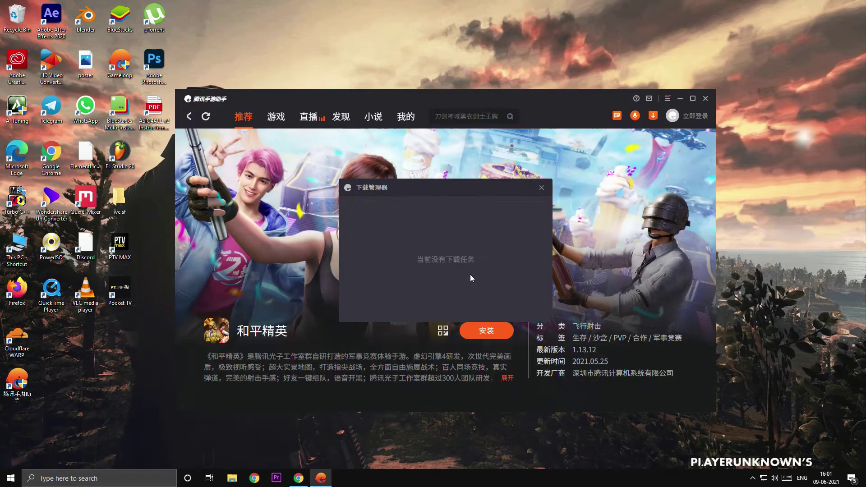
{"action": "left_click", "coordinate": [542, 188]}
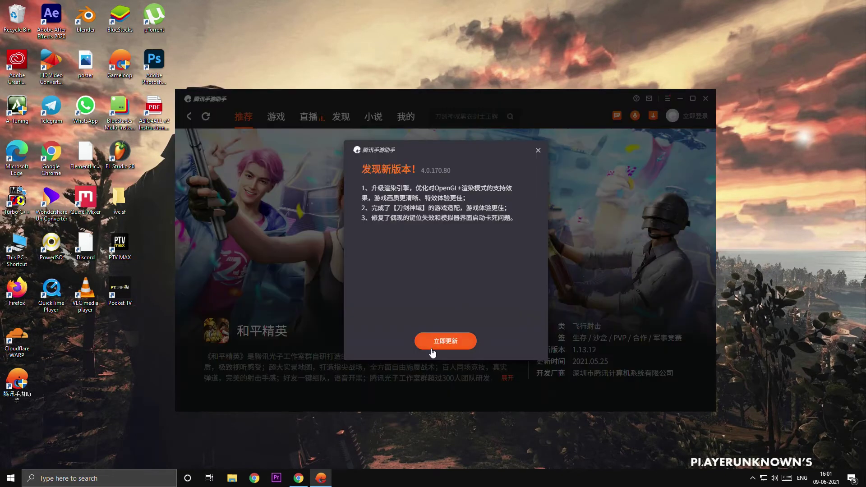
{"action": "left_click", "coordinate": [539, 152]}
{"action": "left_click", "coordinate": [461, 275]}
Update Tencent Gaming Buddy to 4.0.170.80, then begin a Chrome search for PUBG Mobile.
{"action": "left_click", "coordinate": [668, 99]}
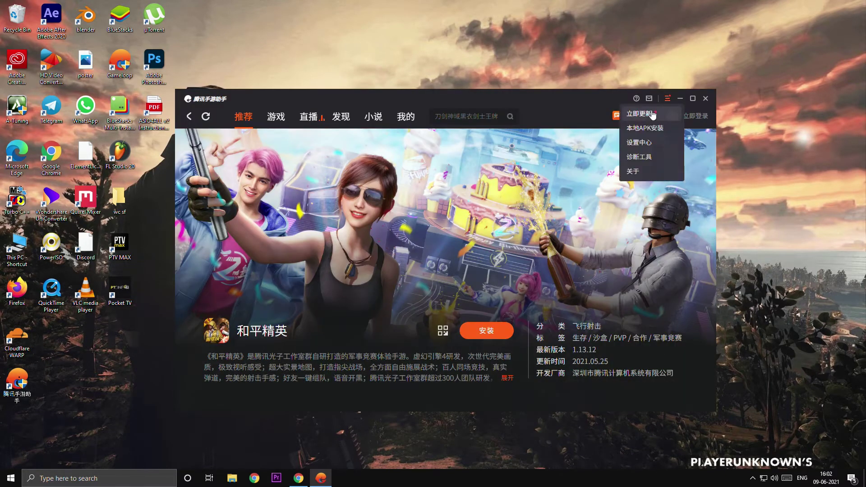
{"action": "left_click", "coordinate": [659, 154]}
{"action": "left_click", "coordinate": [443, 339]}
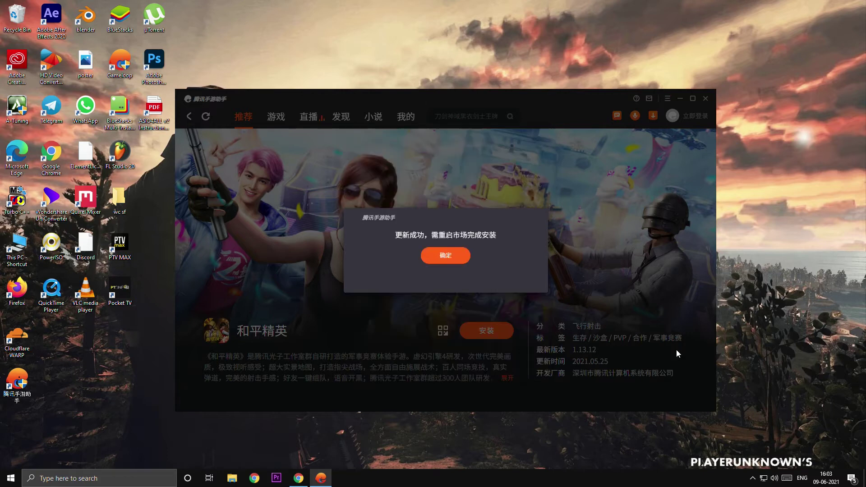
{"action": "left_click", "coordinate": [457, 262]}
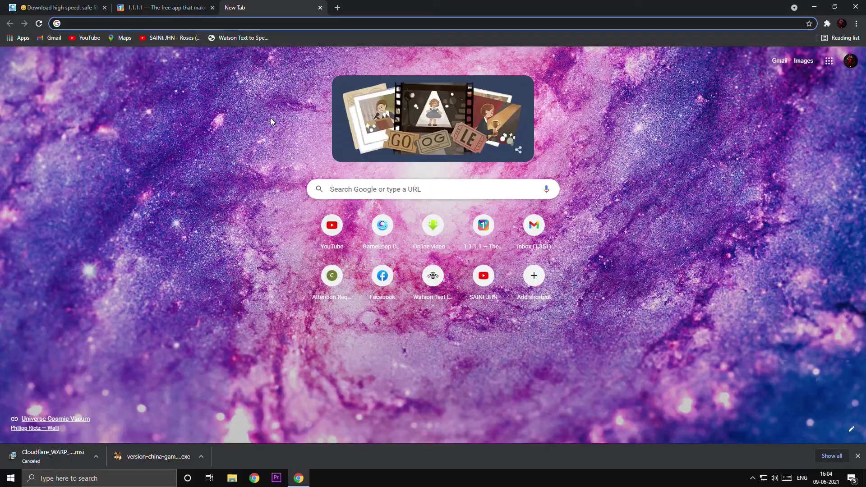
{"action": "type", "text": "Pubg mobi"}
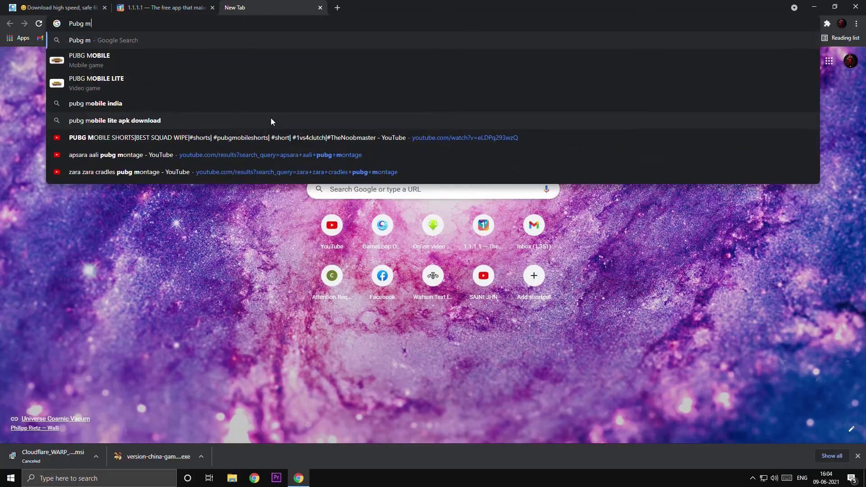
{"action": "type", "text": "le a"}
Search 'pubg mobile.com' and open the official PUBG MOBILE site.
{"action": "key", "text": "BackSpace"}
{"action": "key", "text": "BackSpace"}
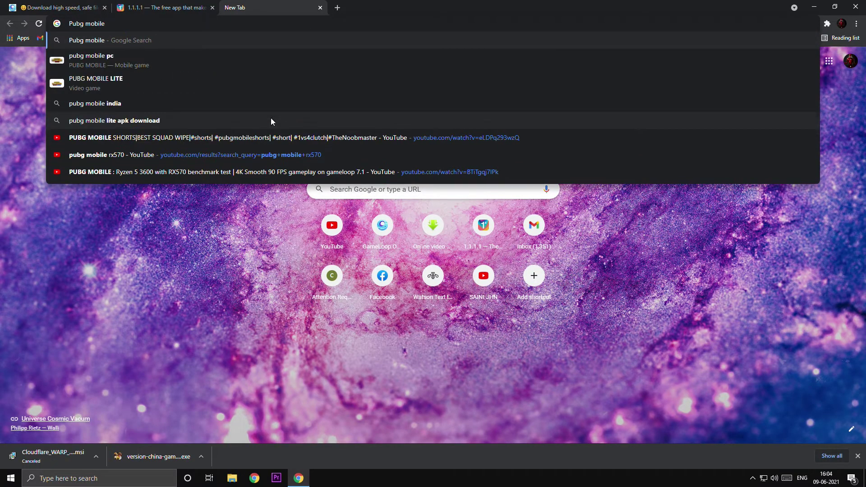
{"action": "type", "text": ".com"}
{"action": "key", "text": "Return"}
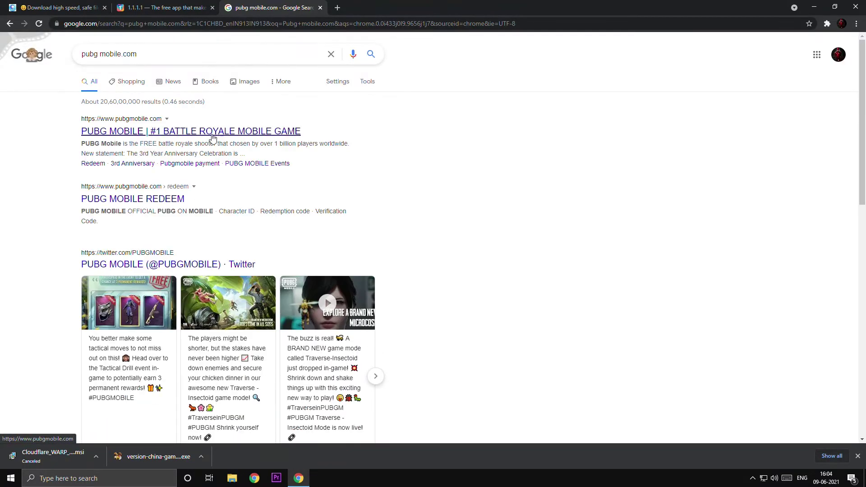
{"action": "left_click", "coordinate": [234, 134]}
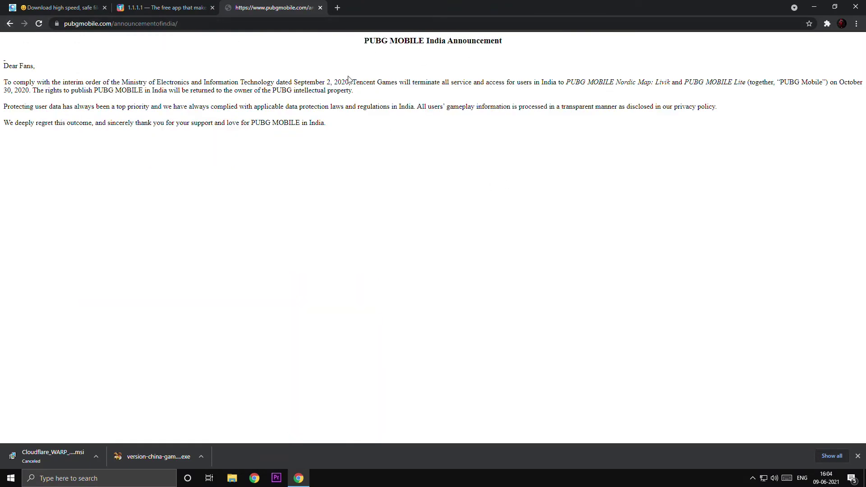
Search 'proton VPN' and sign up for the free ProtonVPN plan from its Pricing page.
{"action": "left_click", "coordinate": [337, 7]}
{"action": "type", "text": "proton"}
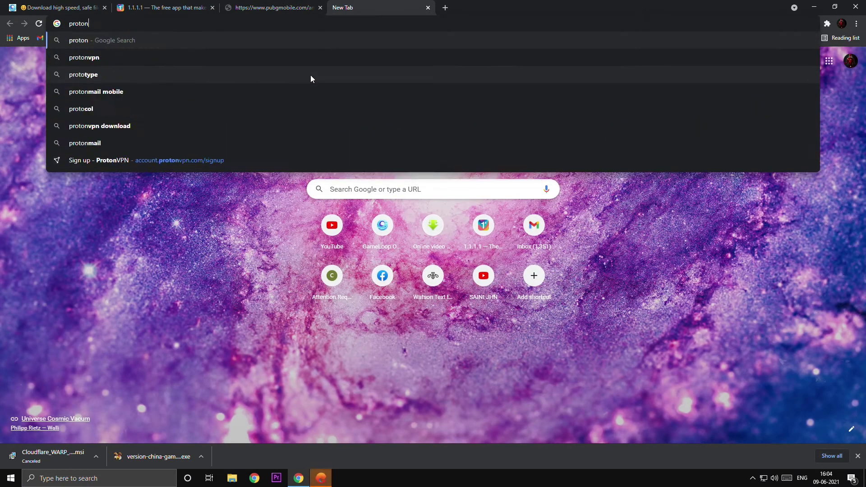
{"action": "type", "text": " VPN"}
{"action": "key", "text": "Return"}
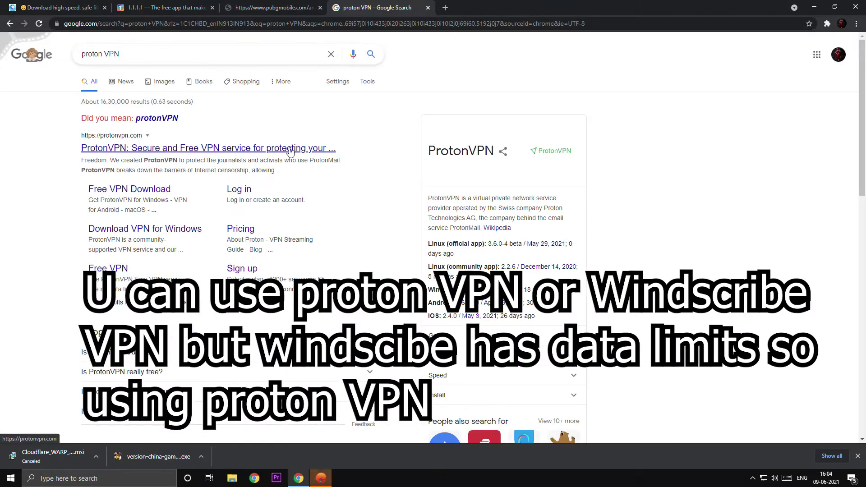
{"action": "left_click", "coordinate": [178, 151]}
{"action": "left_click", "coordinate": [487, 69]}
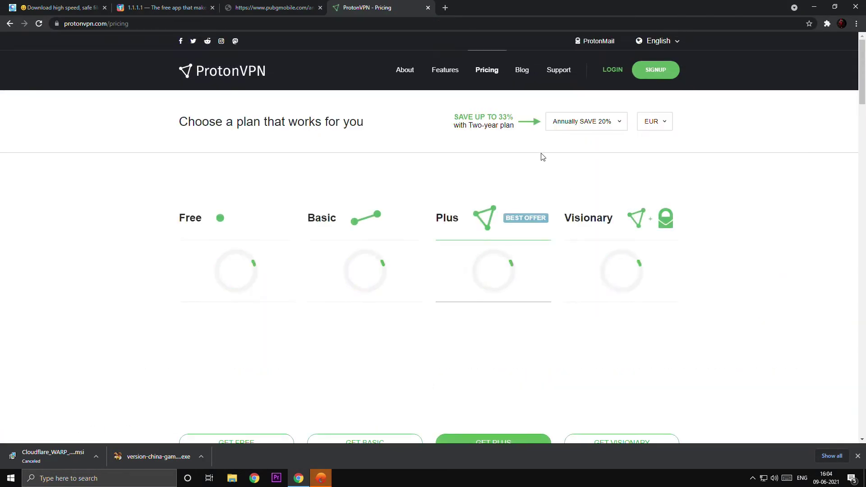
{"action": "scroll", "coordinate": [433, 271], "scroll_direction": "down", "scroll_amount": 5}
{"action": "scroll", "coordinate": [433, 271], "scroll_direction": "up", "scroll_amount": 1}
{"action": "left_click", "coordinate": [237, 254]}
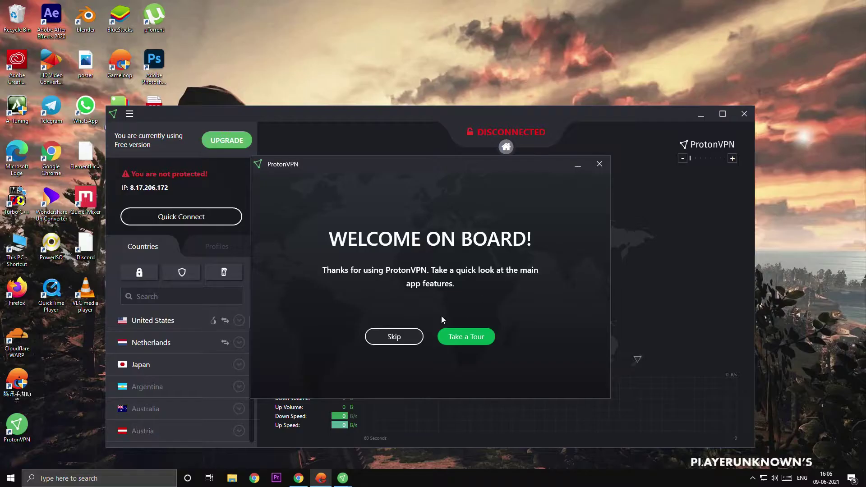
{"action": "left_click", "coordinate": [392, 338]}
Quick-connect ProtonVPN, then start and cancel the 990 MB PUBG Mobile APK download.
{"action": "left_click", "coordinate": [188, 219]}
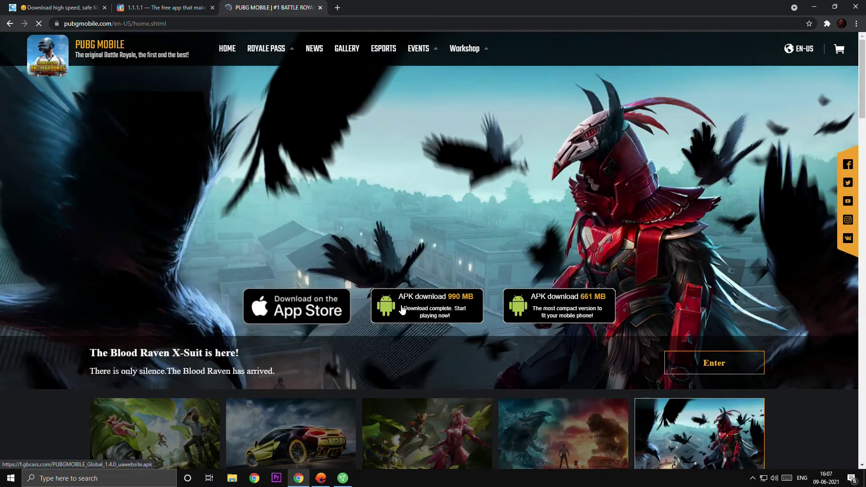
{"action": "left_click", "coordinate": [403, 310]}
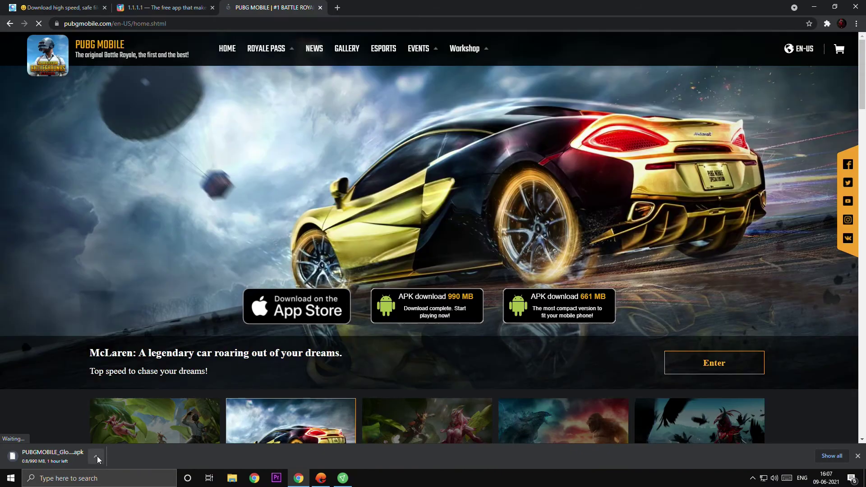
{"action": "left_click", "coordinate": [96, 457]}
{"action": "left_click", "coordinate": [117, 444]}
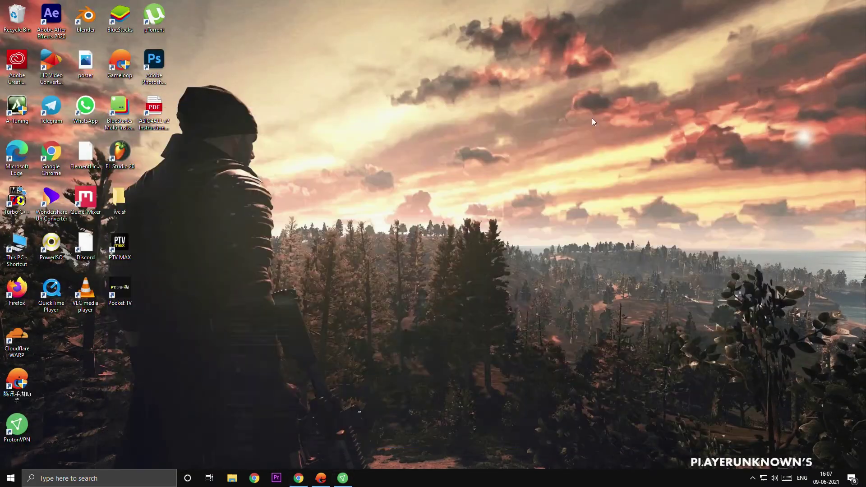
Install the PUBGMOBILE_Global_1.4.0_uawebsite APK from windows (E:) via local APK install (本地APK安装).
{"action": "left_click", "coordinate": [329, 474]}
{"action": "left_click", "coordinate": [654, 92]}
{"action": "left_click", "coordinate": [645, 121]}
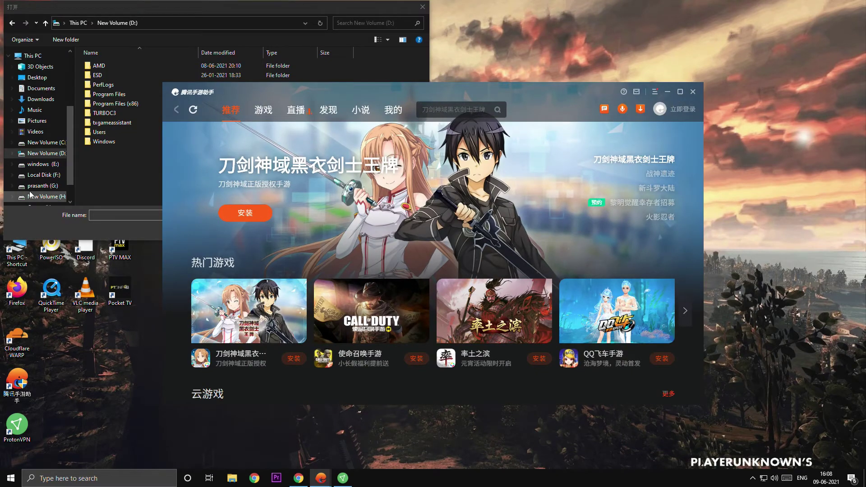
{"action": "left_click", "coordinate": [42, 164]}
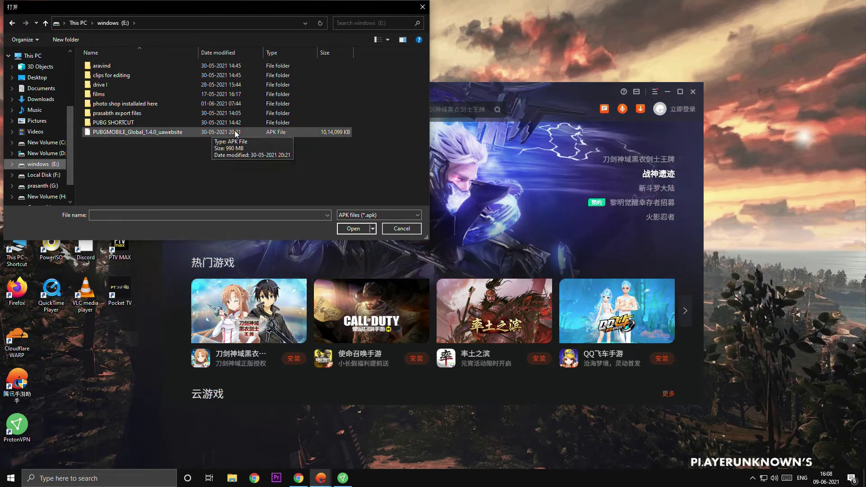
{"action": "left_click", "coordinate": [125, 133]}
{"action": "left_click", "coordinate": [351, 227]}
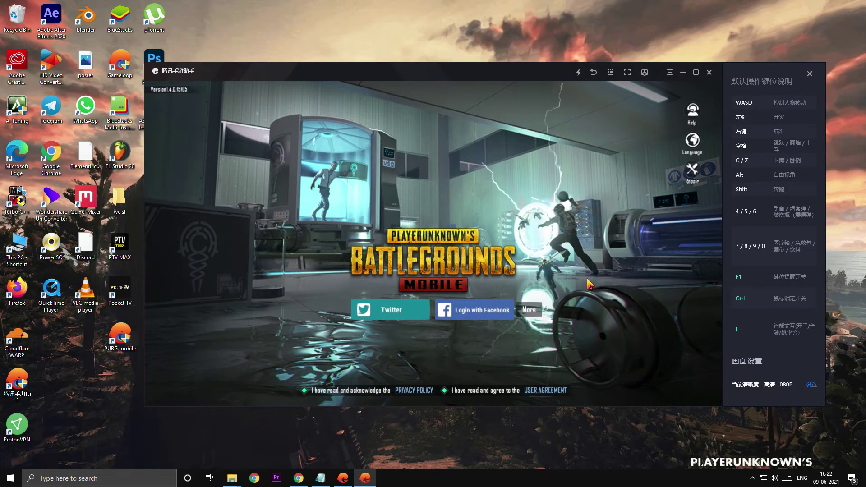
In emulator Settings > Languages & input > Languages, add a language and choose English.
{"action": "left_click", "coordinate": [594, 73]}
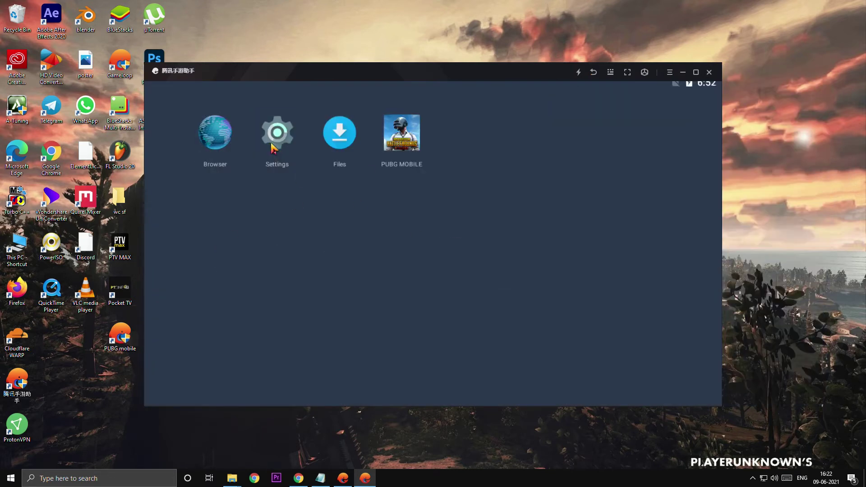
{"action": "left_click", "coordinate": [272, 145]}
{"action": "scroll", "coordinate": [312, 244], "scroll_direction": "down", "scroll_amount": 10}
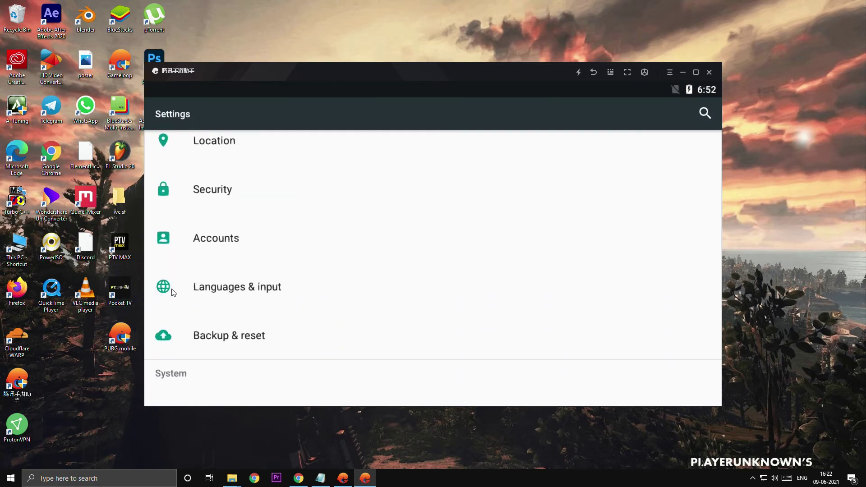
{"action": "left_click", "coordinate": [251, 294]}
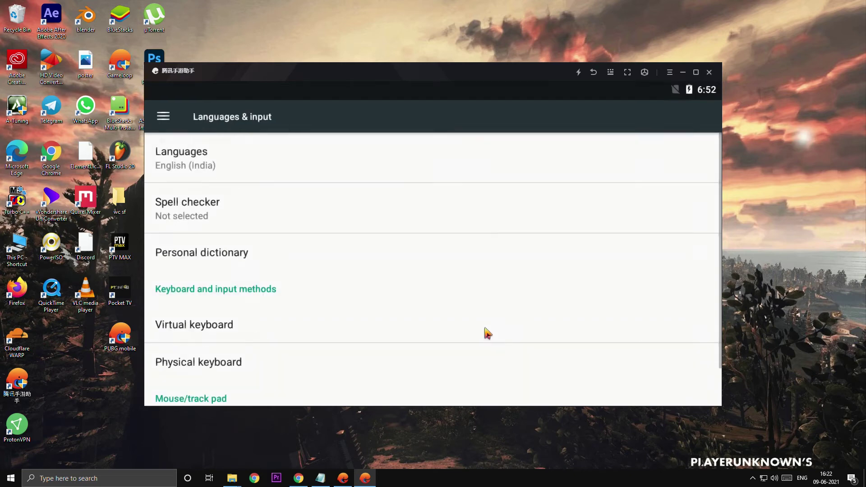
{"action": "left_click", "coordinate": [260, 159]}
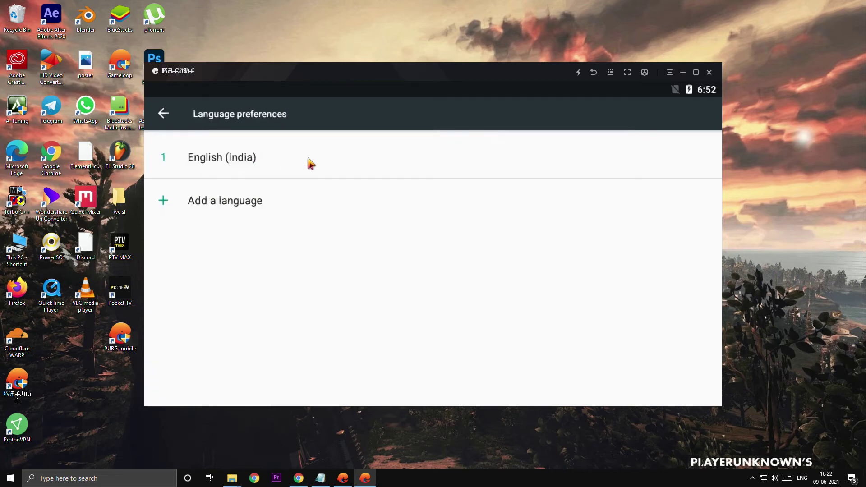
{"action": "left_click", "coordinate": [175, 208]}
{"action": "scroll", "coordinate": [252, 307], "scroll_direction": "down", "scroll_amount": 5}
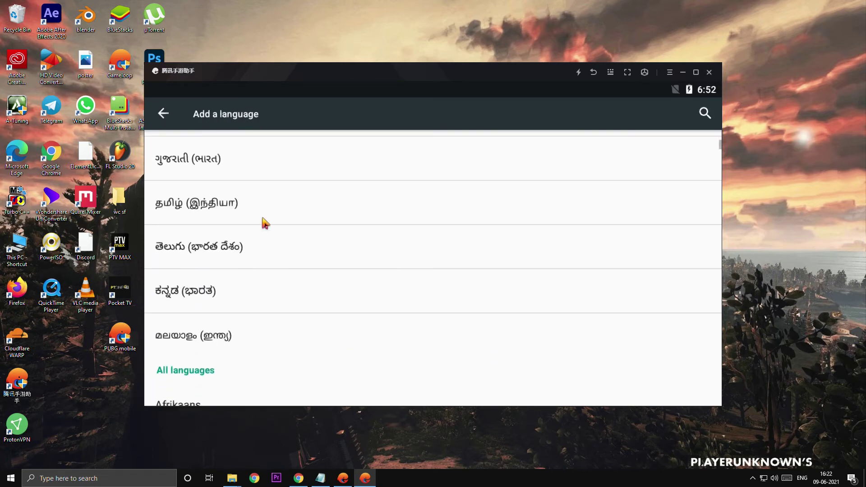
{"action": "scroll", "coordinate": [265, 223], "scroll_direction": "down", "scroll_amount": 8}
{"action": "scroll", "coordinate": [258, 270], "scroll_direction": "down", "scroll_amount": 15}
{"action": "scroll", "coordinate": [244, 321], "scroll_direction": "down", "scroll_amount": 2}
{"action": "left_click", "coordinate": [230, 281]}
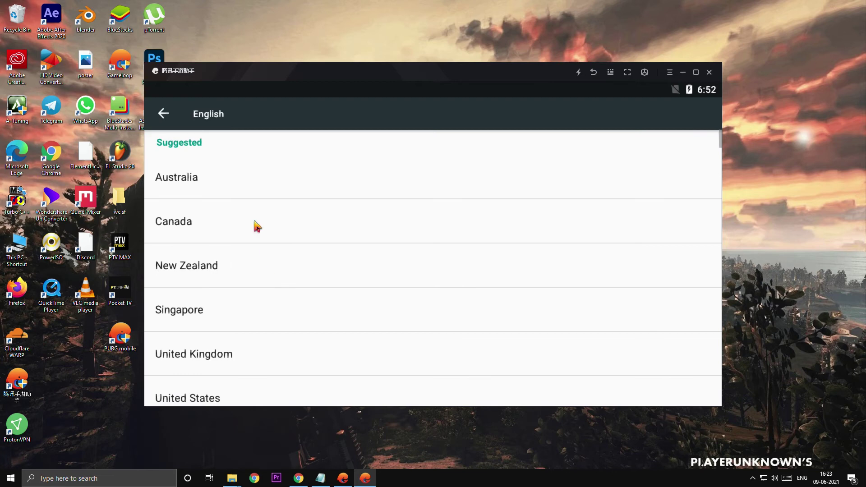
Add English (United Kingdom), remove it again leaving English (India), and back out of Settings.
{"action": "left_click", "coordinate": [240, 357]}
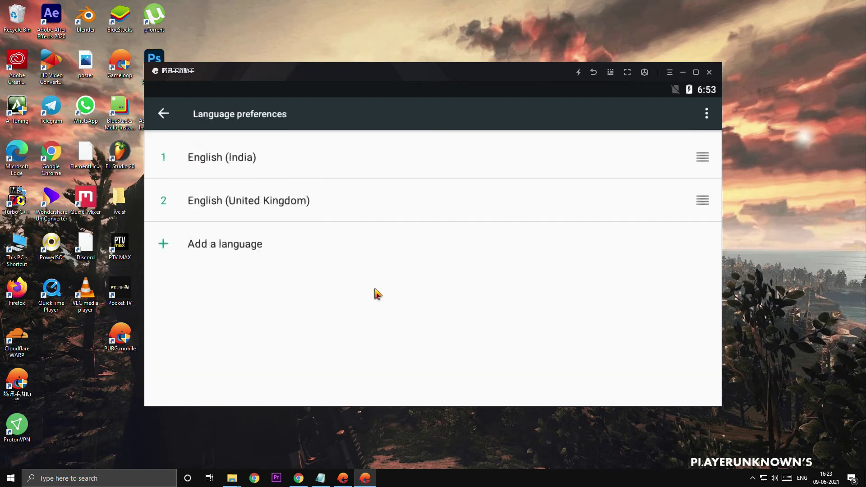
{"action": "left_click", "coordinate": [706, 118]}
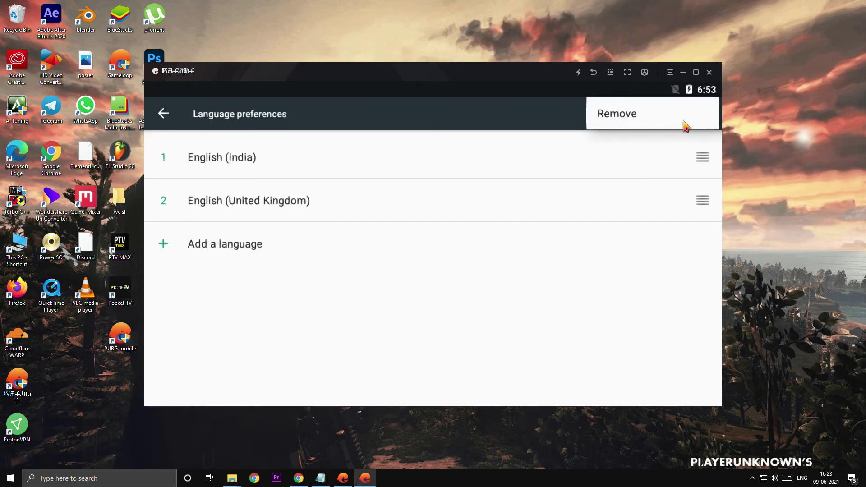
{"action": "left_click", "coordinate": [653, 119]}
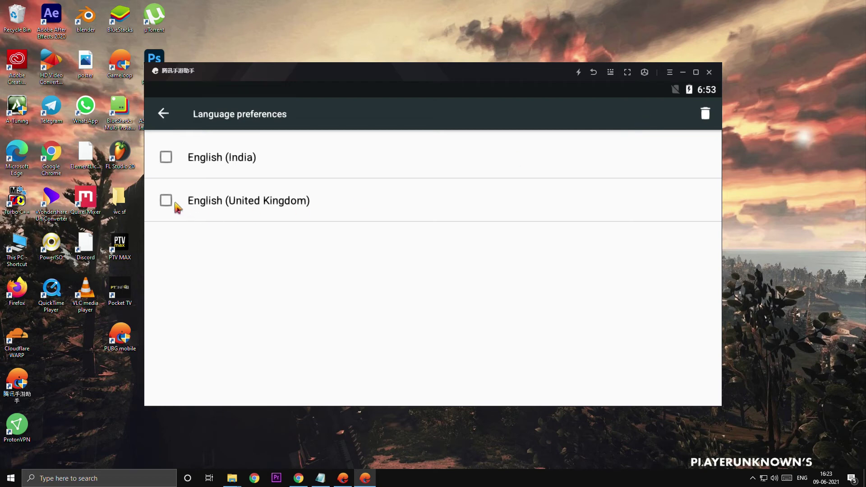
{"action": "left_click", "coordinate": [164, 201]}
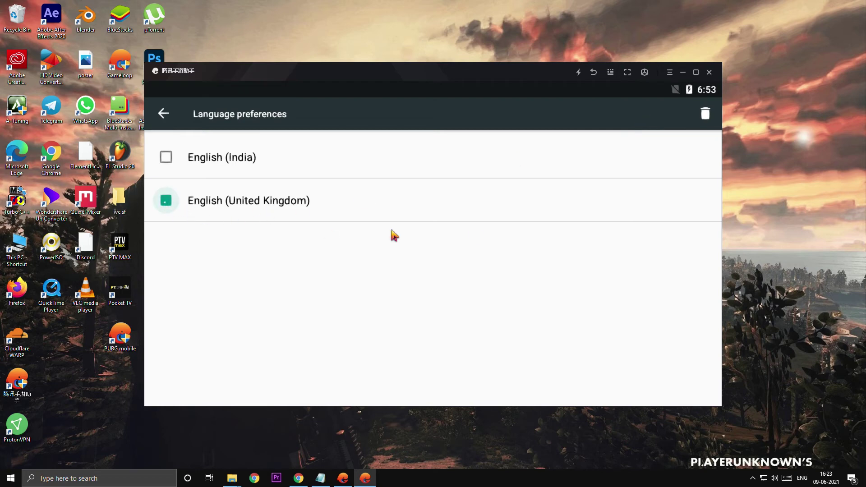
{"action": "left_click", "coordinate": [706, 115]}
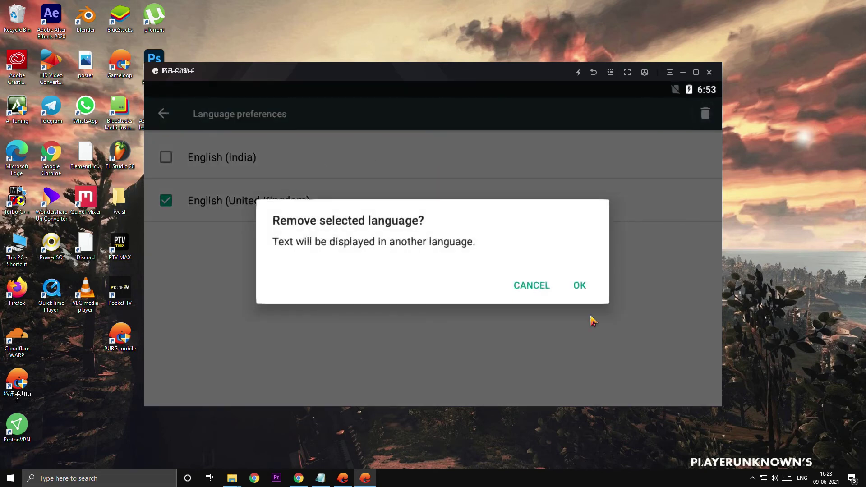
{"action": "left_click", "coordinate": [580, 286]}
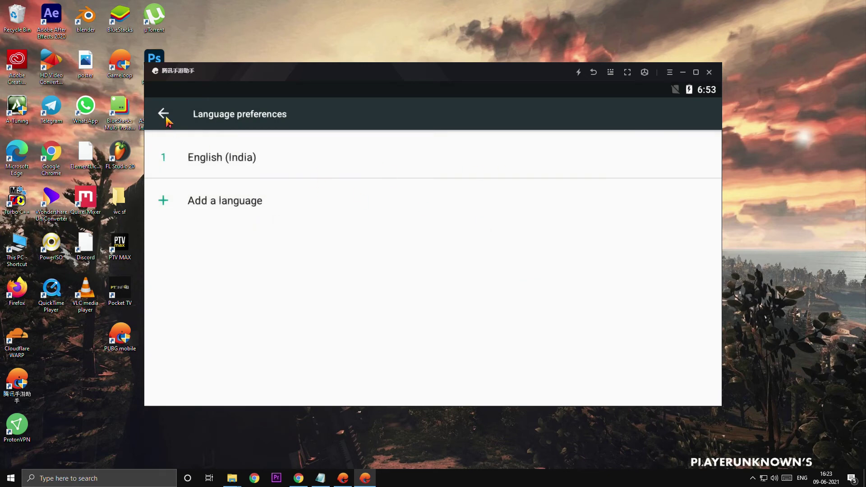
{"action": "left_click", "coordinate": [166, 118]}
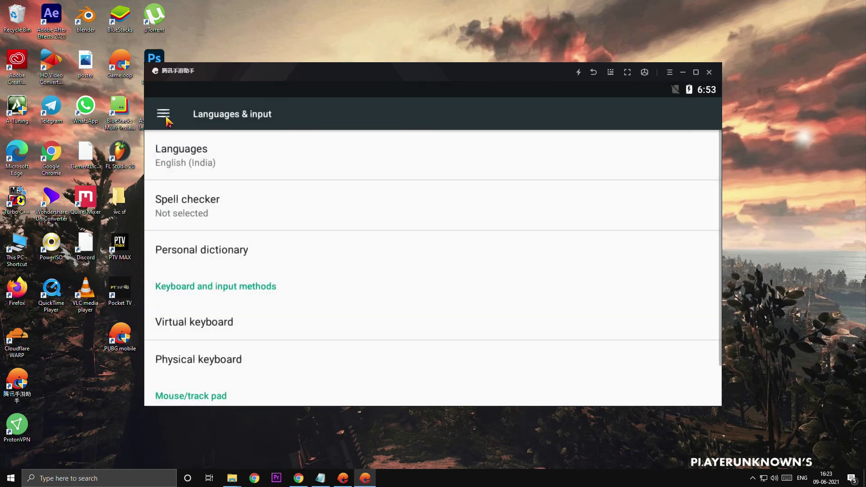
{"action": "left_click", "coordinate": [593, 74]}
Select the whole AppMarket launch command in the PUBG SHORTCUT Notepad file and minimize Notepad.
{"action": "left_click", "coordinate": [594, 73]}
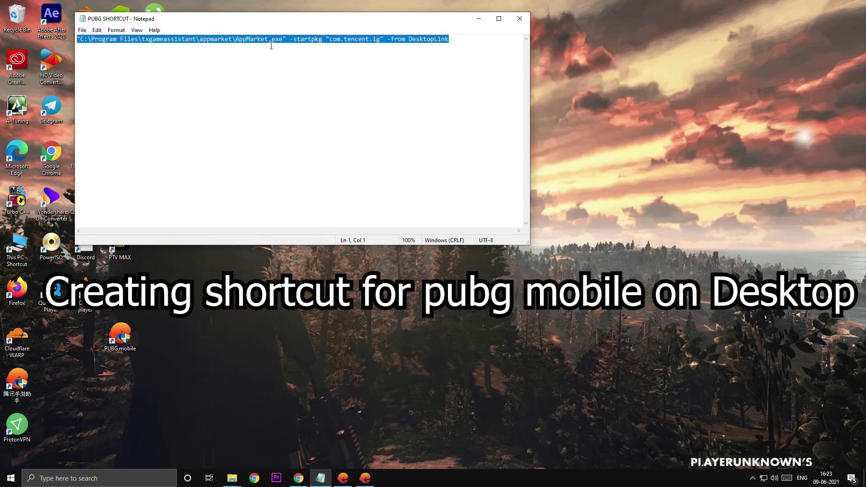
{"action": "left_click", "coordinate": [272, 39]}
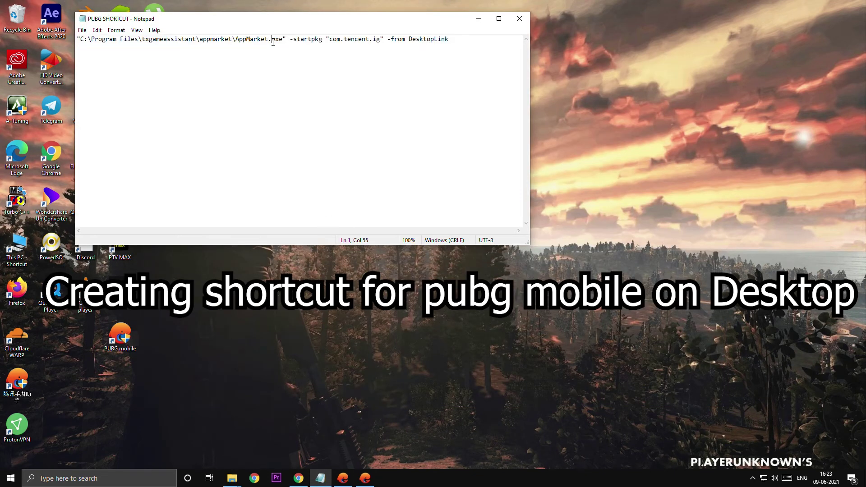
{"action": "left_click_drag", "start_coordinate": [461, 37], "coordinate": [77, 40]}
{"action": "key", "text": "ctrl+c"}
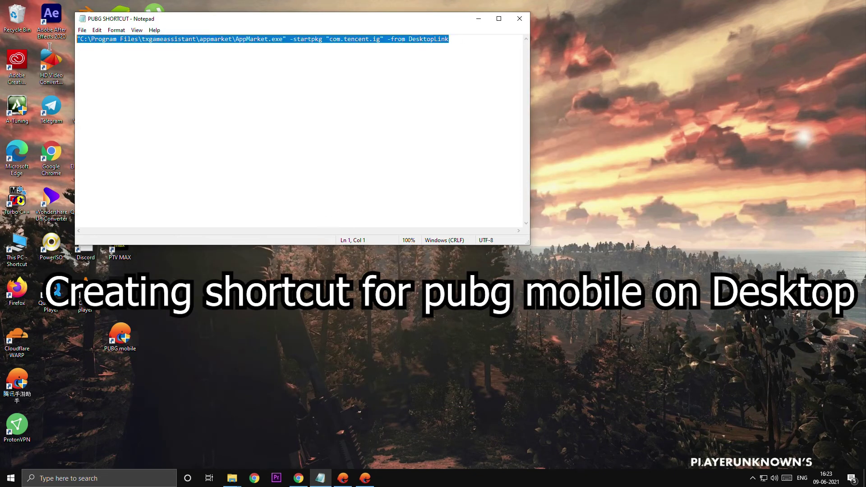
{"action": "left_click", "coordinate": [479, 18]}
{"action": "right_click", "coordinate": [385, 202]}
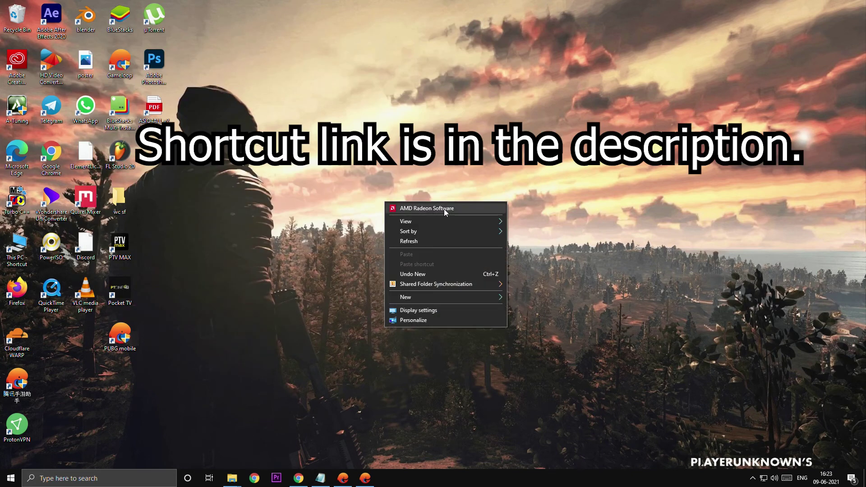
Create a desktop shortcut to D:\txgameassistant\appmarket\AppMarket.exe and launch it.
{"action": "mouse_move", "coordinate": [484, 297]}
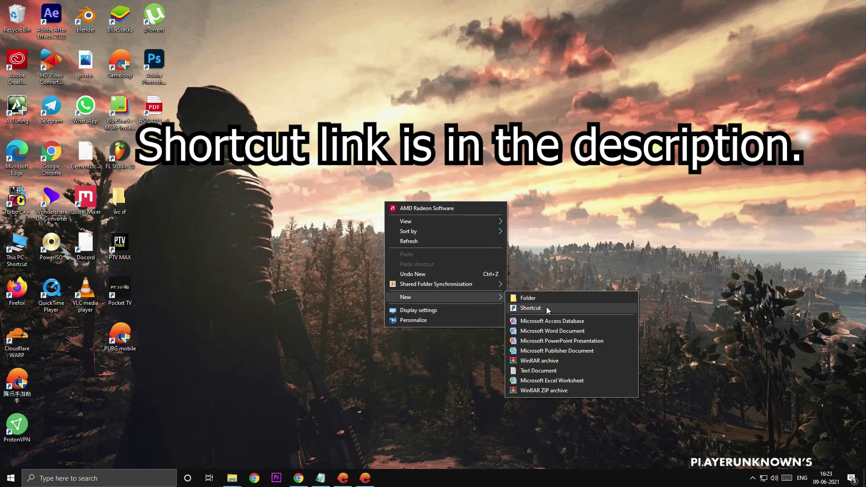
{"action": "left_click", "coordinate": [546, 307]}
{"action": "key", "text": "ctrl+v"}
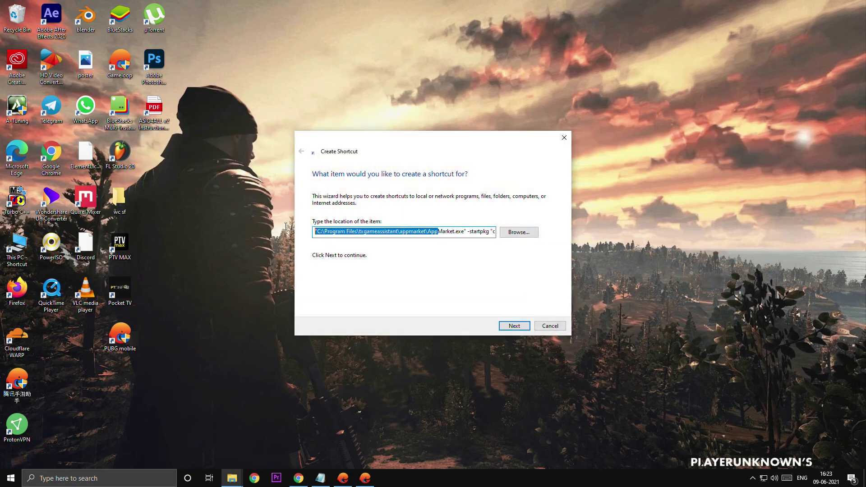
{"action": "left_click", "coordinate": [322, 230]}
{"action": "key", "text": "BackSpace"}
{"action": "type", "text": "D"}
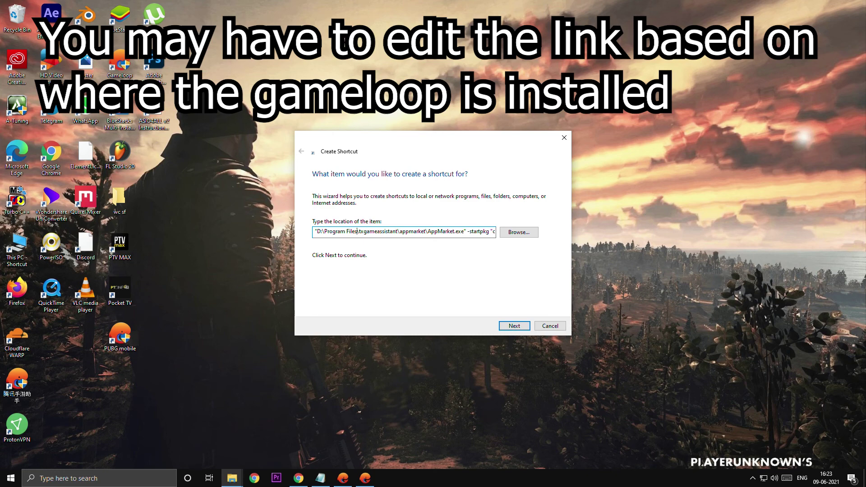
{"action": "key", "text": "BackSpace"}
{"action": "key", "text": "BackSpace"}
{"action": "key", "text": "BackSpace"}
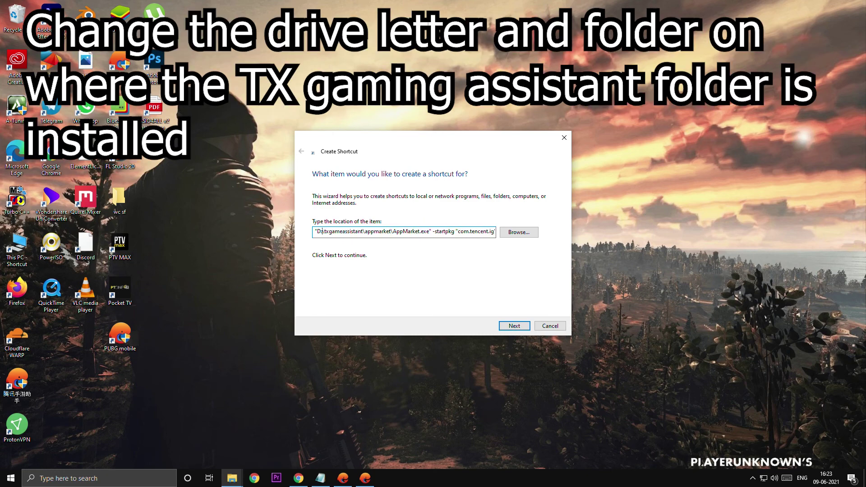
{"action": "left_click", "coordinate": [513, 327]}
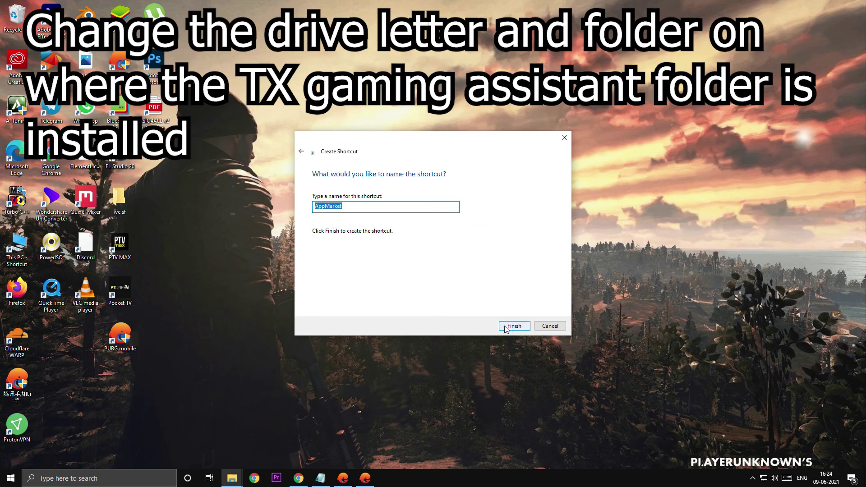
{"action": "left_click", "coordinate": [513, 326]}
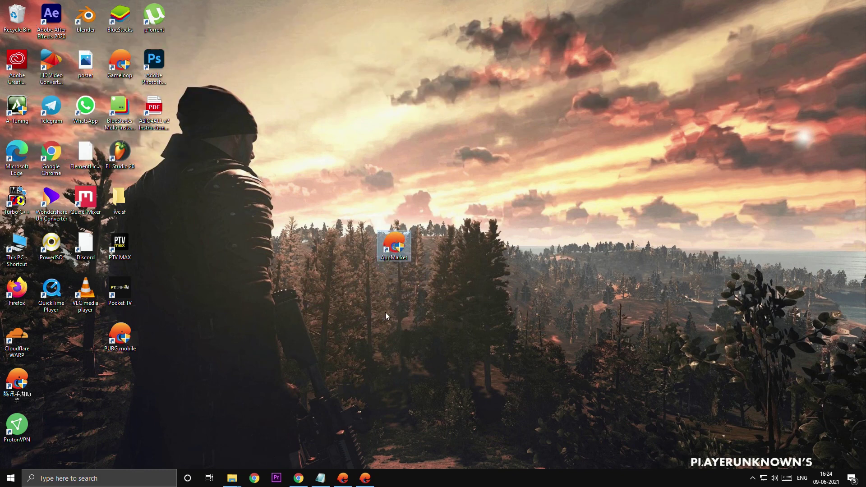
{"action": "double_click", "coordinate": [404, 246]}
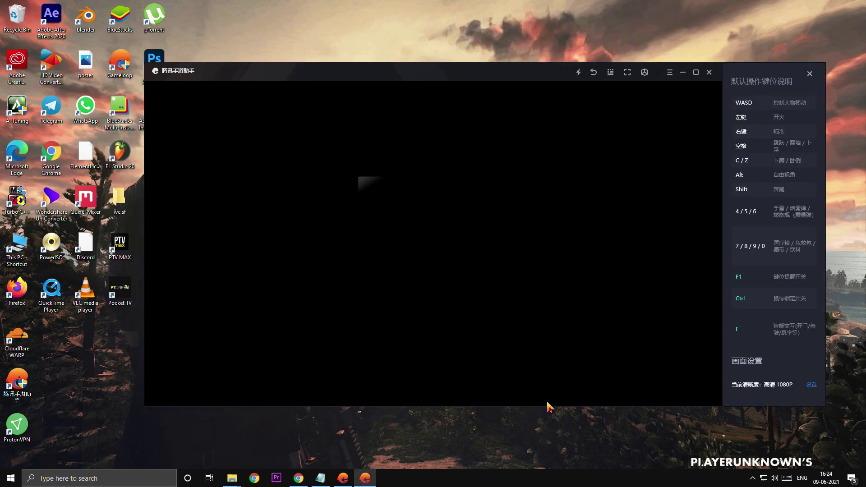